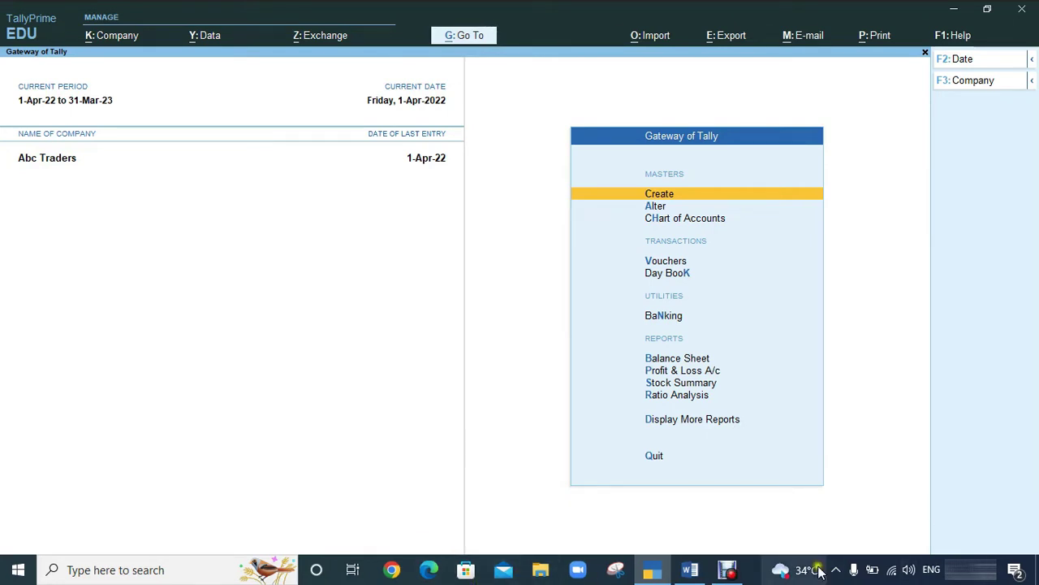
Review the payment transactions in the Word document and open a new payment voucher for Abc Traders in TallyPrime
{"action": "mouse_move", "coordinate": [695, 574]}
{"action": "left_click", "coordinate": [682, 519]}
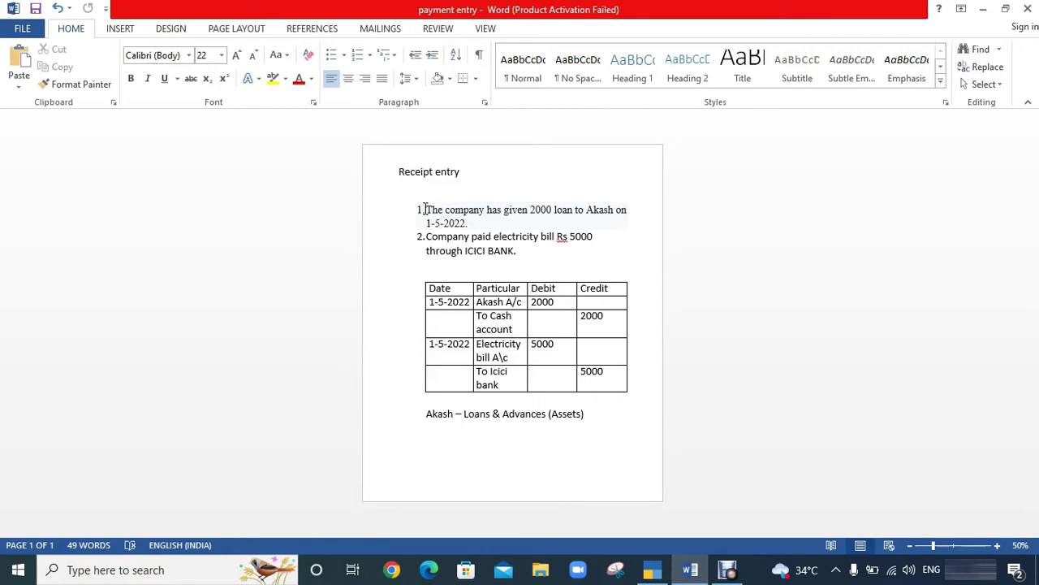
{"action": "key", "text": "alt+Tab"}
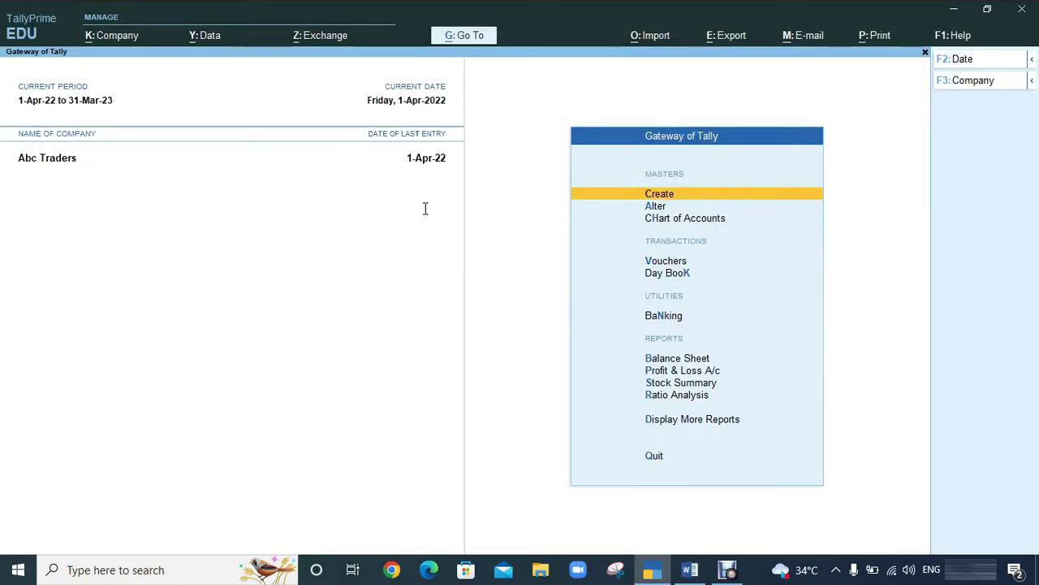
{"action": "key", "text": "Down"}
{"action": "key", "text": "Down"}
{"action": "key", "text": "Down"}
{"action": "key", "text": "Down"}
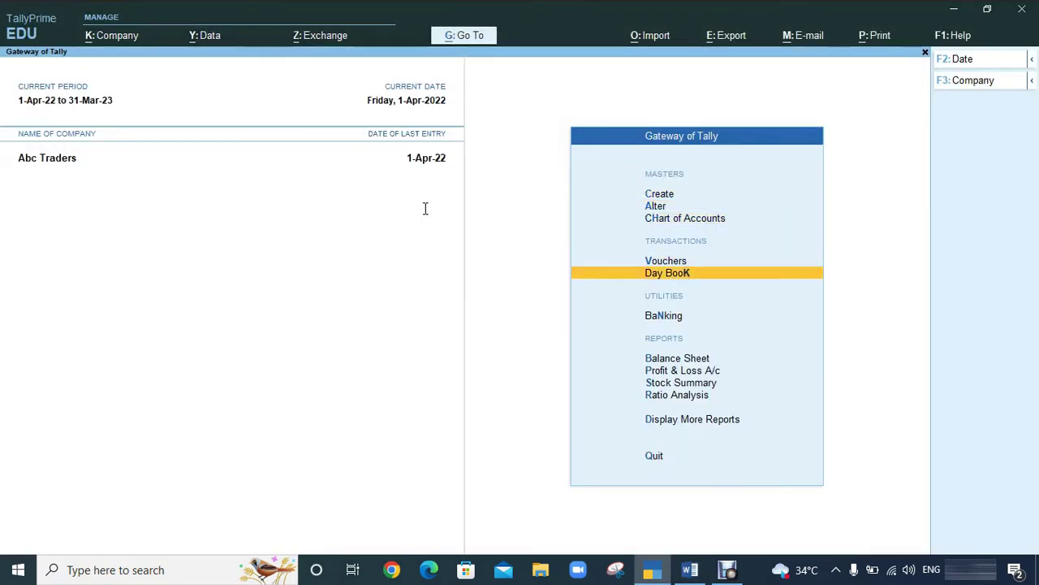
{"action": "key", "text": "Up"}
{"action": "key", "text": "Return"}
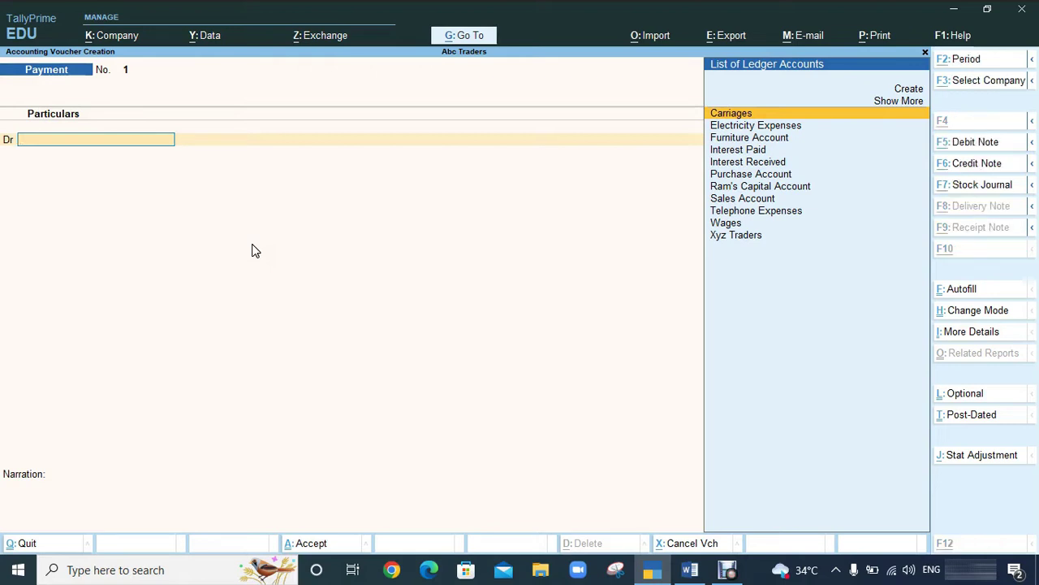
Switch to the Word document and examine the borrower's name and ledger group for the loan entry
{"action": "key", "text": "alt+Tab"}
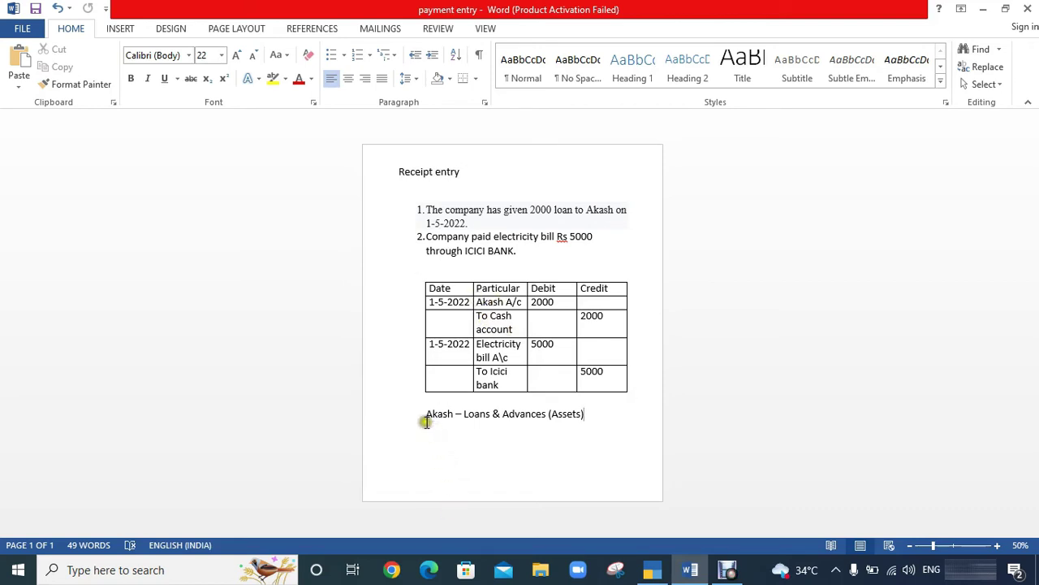
{"action": "left_click", "coordinate": [461, 415]}
{"action": "left_click_drag", "start_coordinate": [462, 415], "coordinate": [543, 418]}
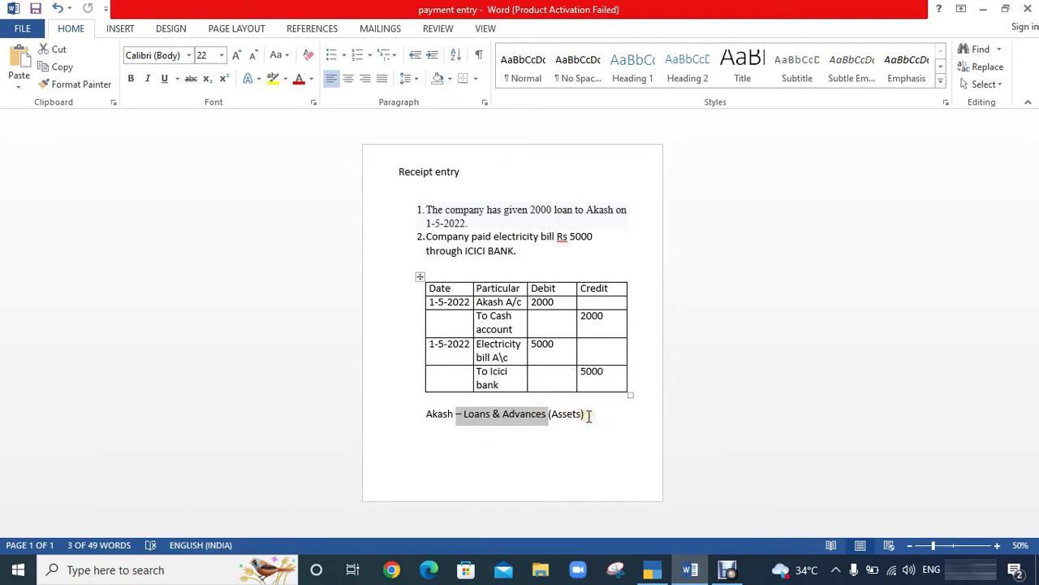
{"action": "left_click_drag", "start_coordinate": [584, 415], "coordinate": [556, 414]}
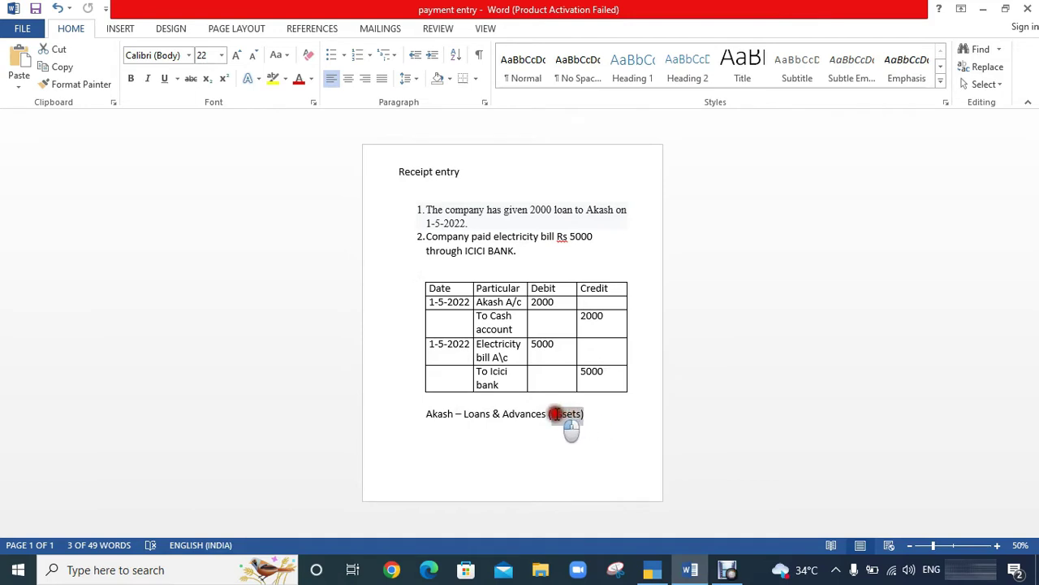
{"action": "left_click", "coordinate": [491, 462]}
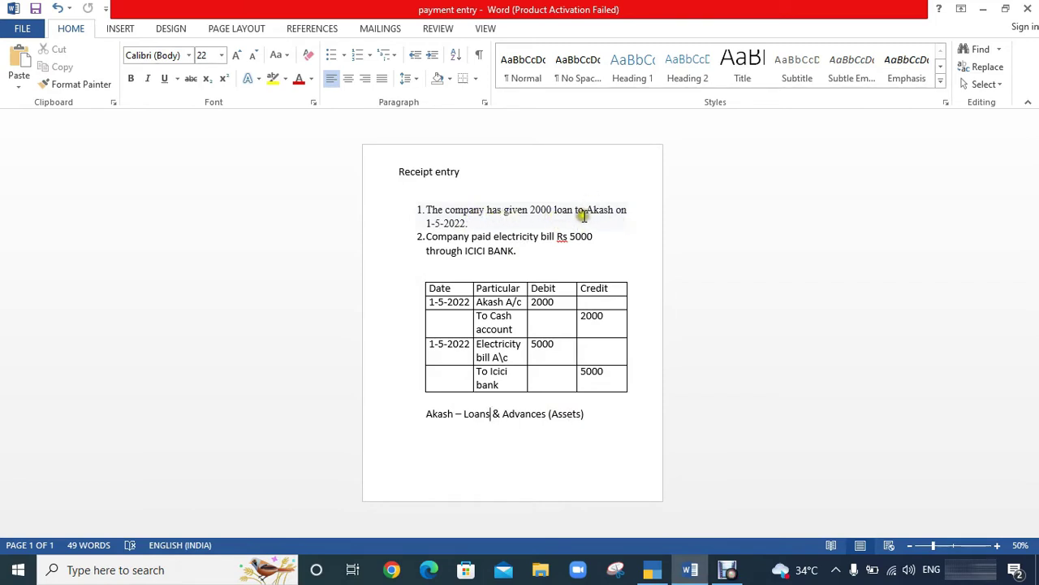
{"action": "left_click_drag", "start_coordinate": [586, 210], "coordinate": [614, 212]}
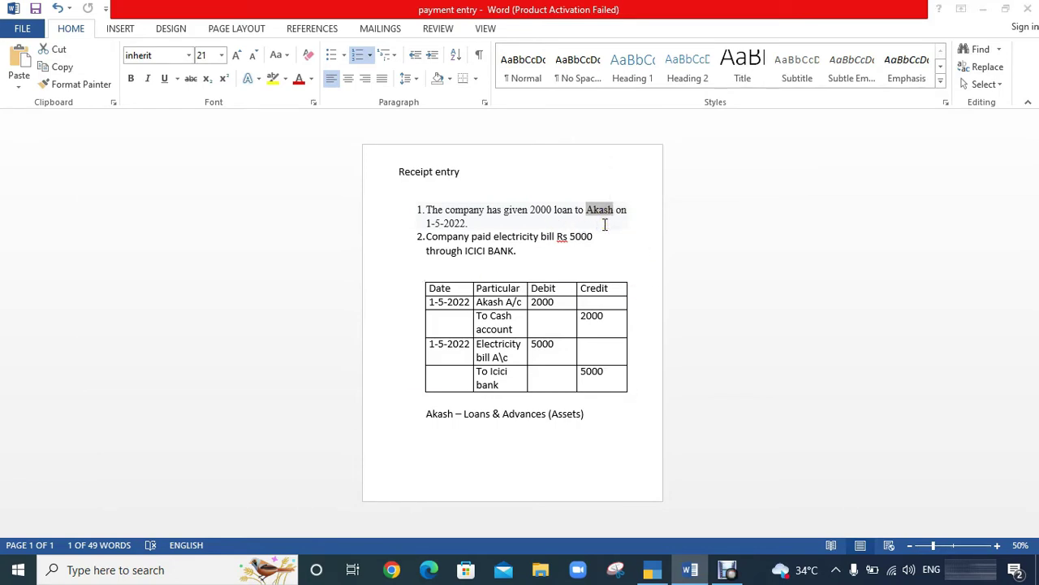
{"action": "key", "text": "alt+Tab"}
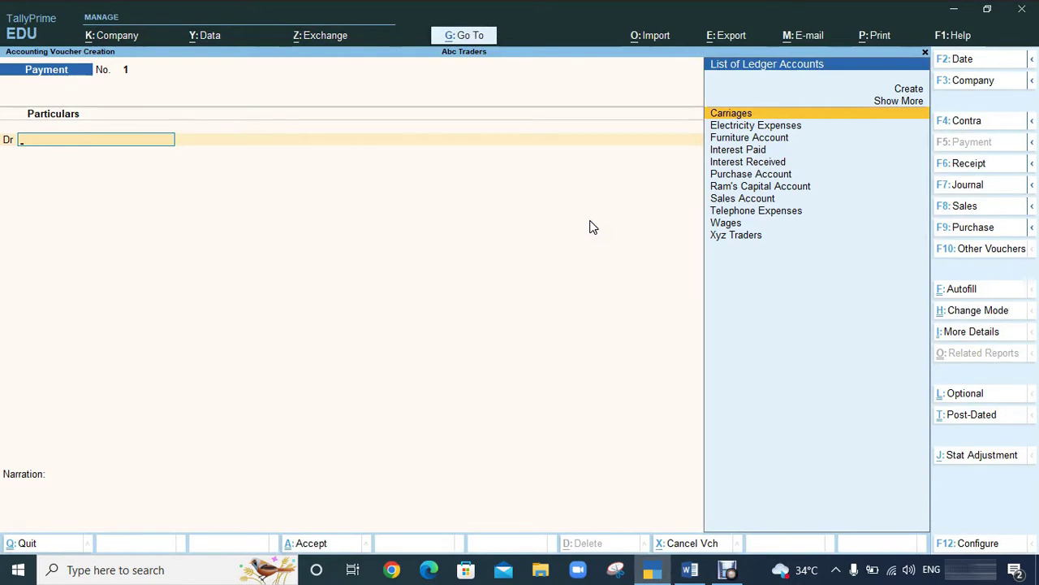
Start a new ledger from the payment voucher and name it as the borrower's account, leaving the alias empty
{"action": "key", "text": "alt"}
{"action": "key", "text": "alt+c"}
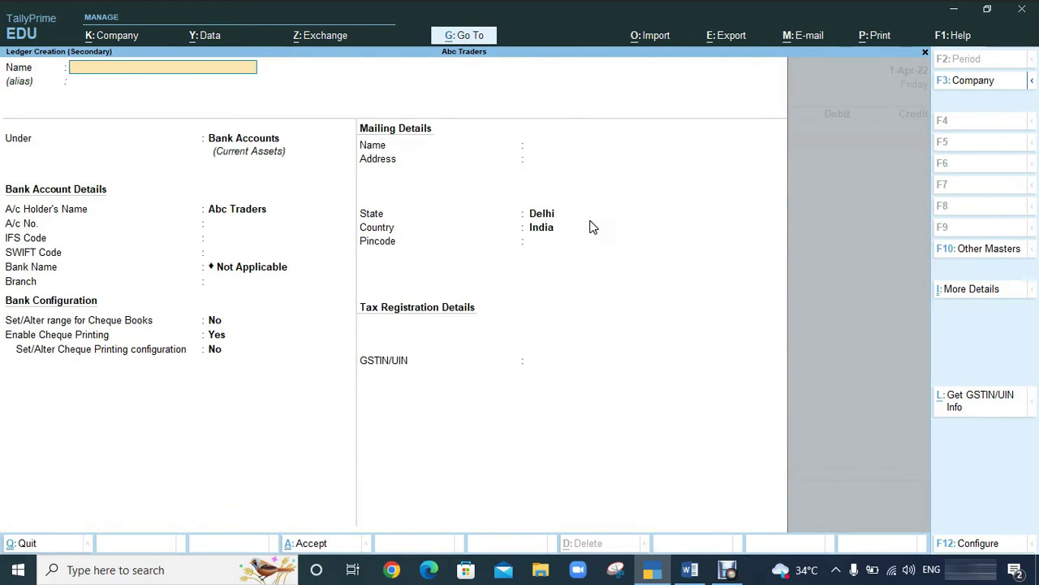
{"action": "type", "text": "A"}
{"action": "key", "text": "BackSpace"}
{"action": "type", "text": "ash Account"}
{"action": "key", "text": "Return"}
{"action": "key", "text": "Return"}
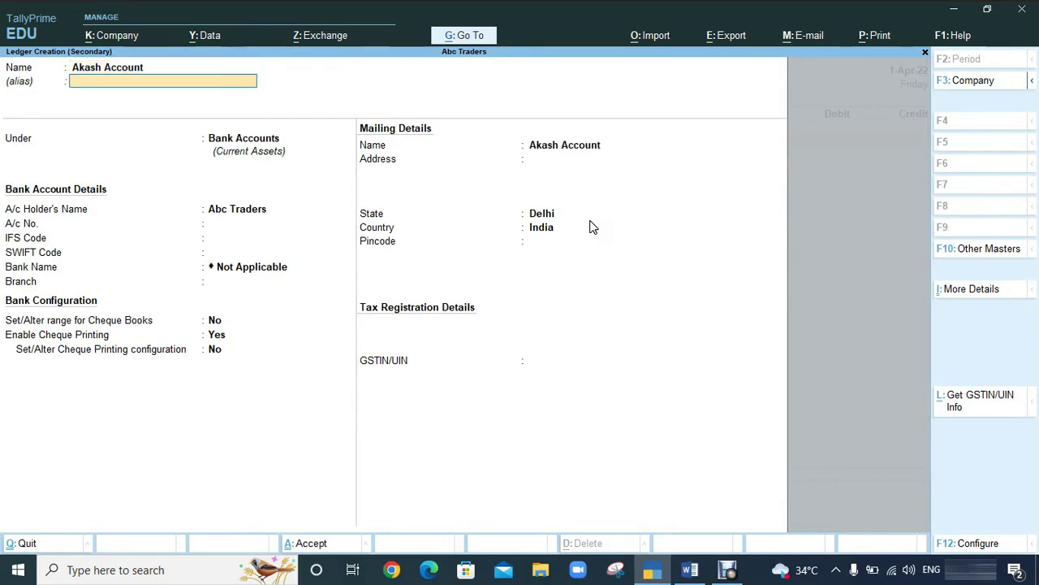
Place the borrower's ledger under Loans & Advances (Asset) and save it
{"action": "type", "text": "L"}
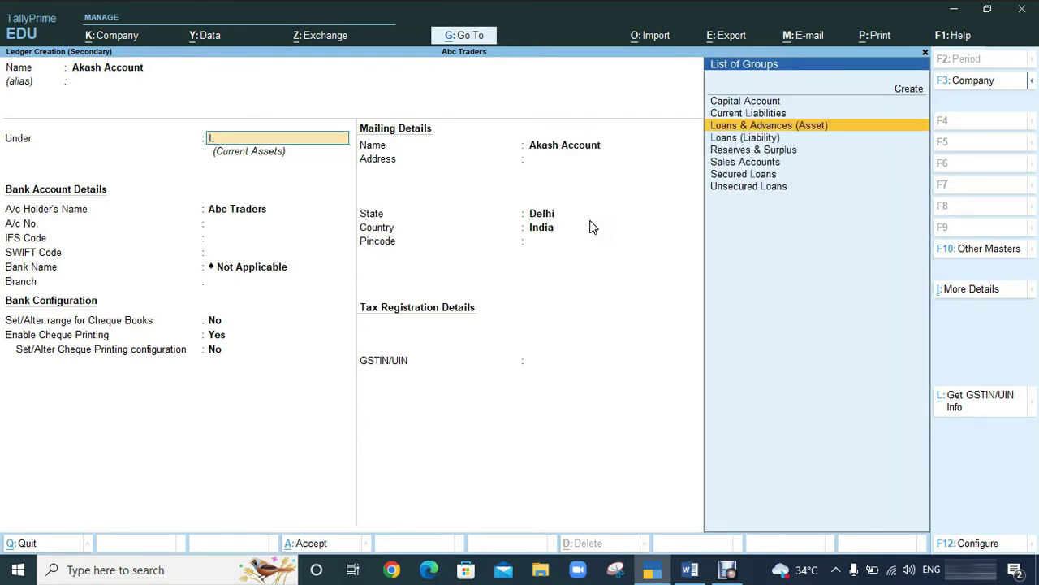
{"action": "key", "text": "Down"}
{"action": "key", "text": "Up"}
{"action": "key", "text": "Return"}
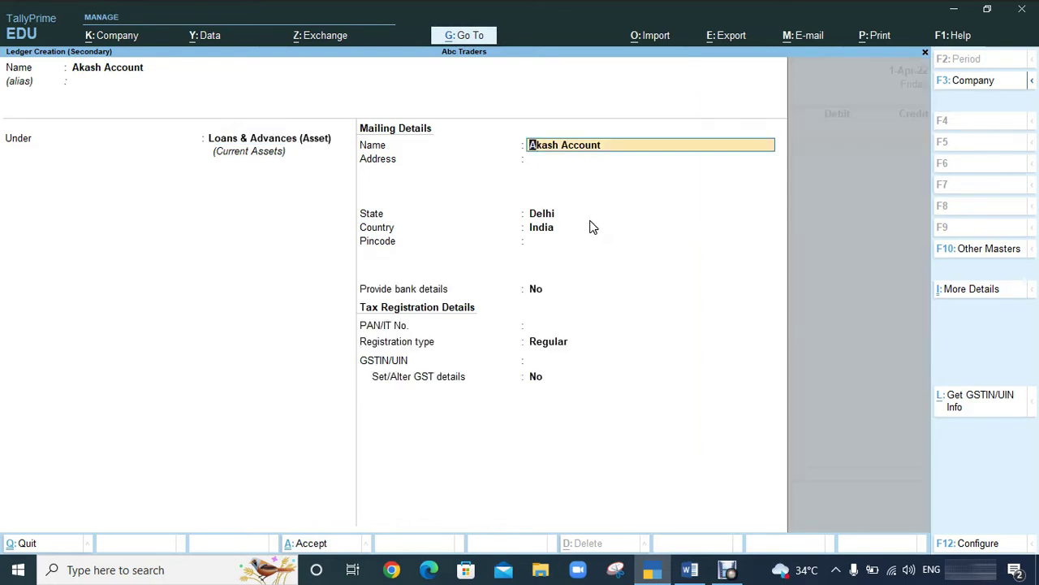
{"action": "key", "text": "ctrl"}
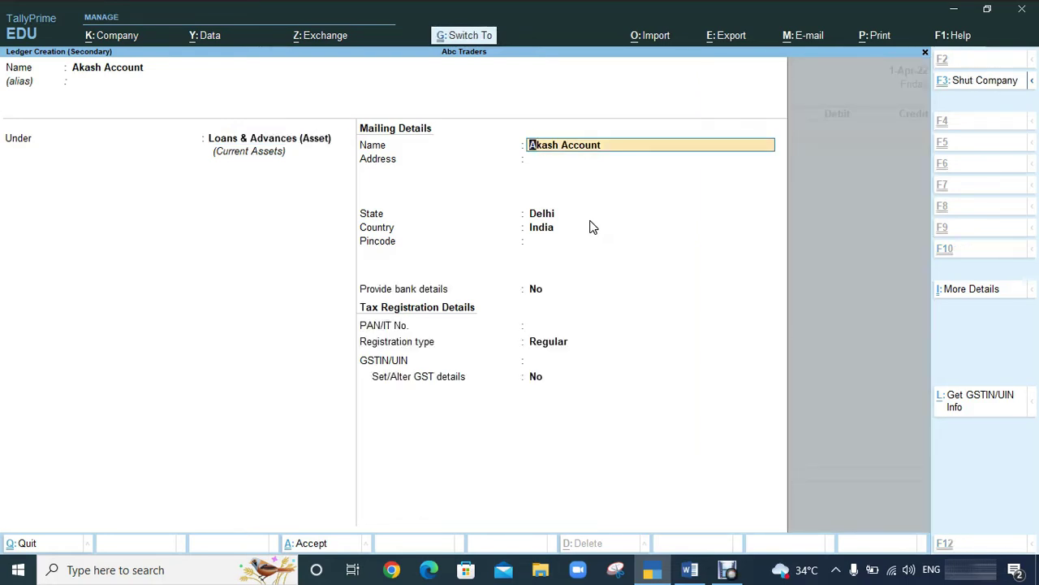
{"action": "key", "text": "ctrl+a"}
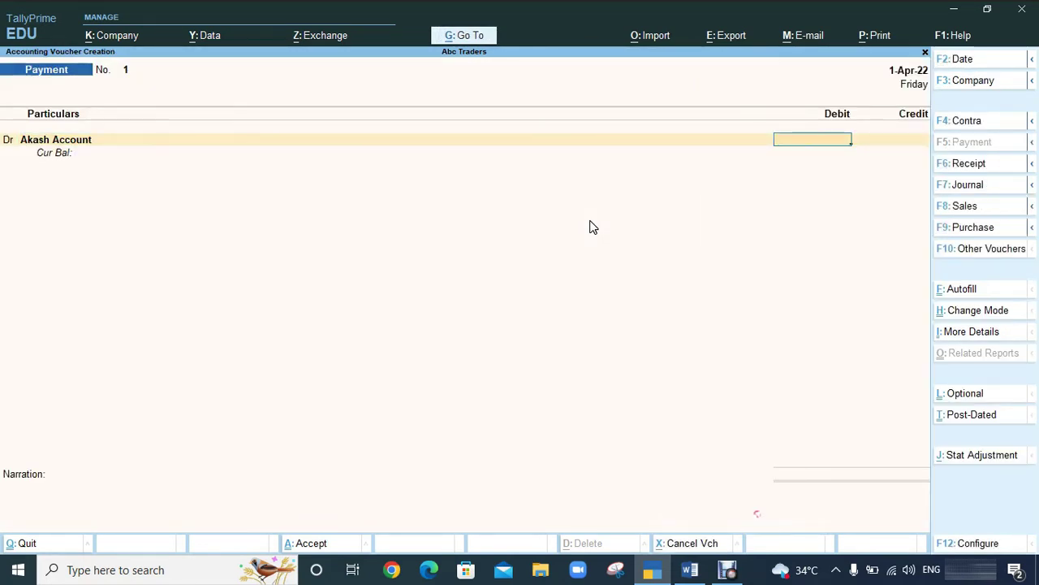
Debit the borrower's account with 2000 and credit Cash for the same amount
{"action": "type", "text": "2000"}
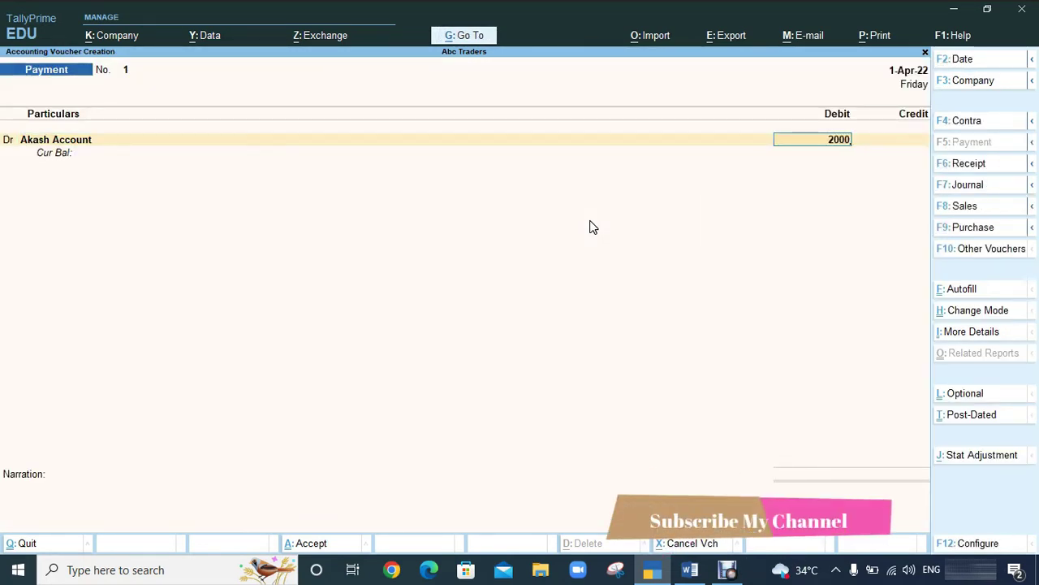
{"action": "key", "text": "Return"}
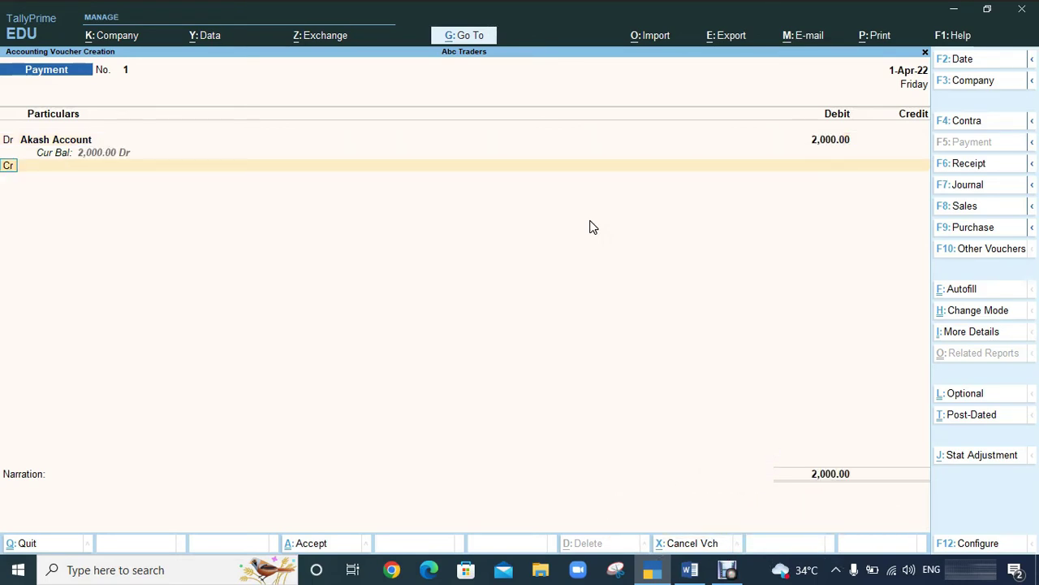
{"action": "key", "text": "Return"}
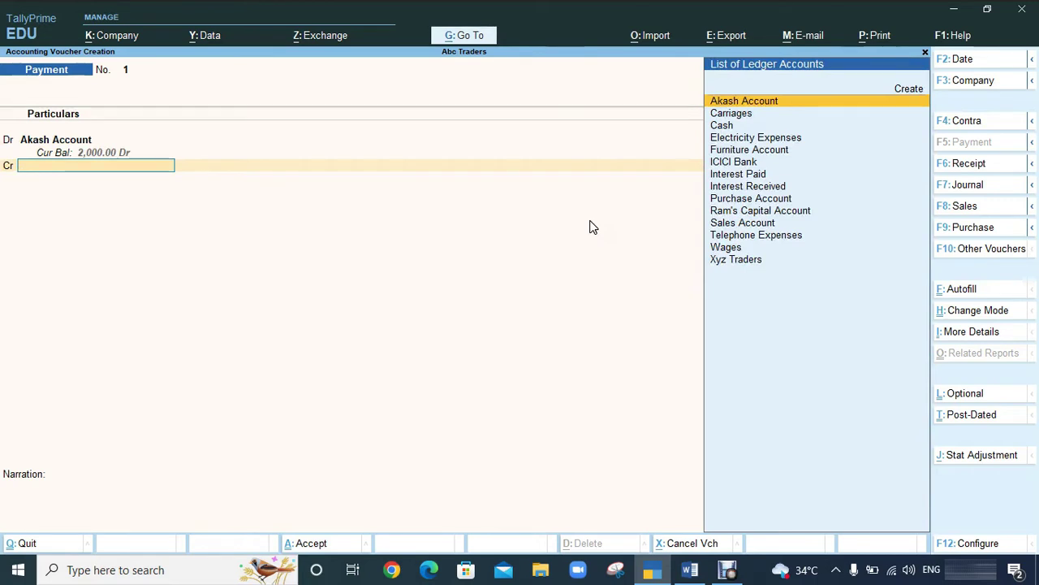
{"action": "key", "text": "Down"}
{"action": "key", "text": "Down"}
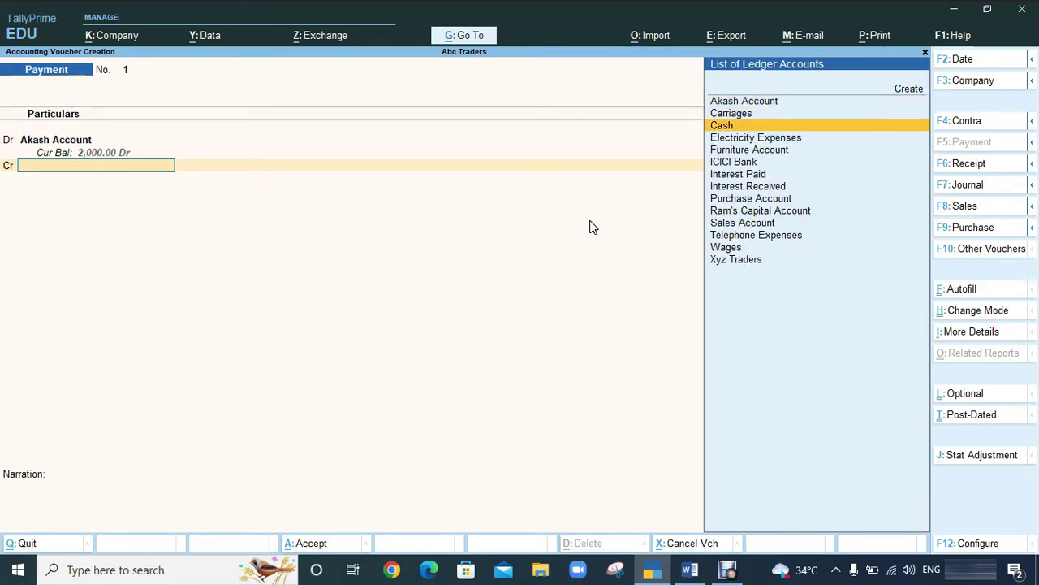
{"action": "key", "text": "Return"}
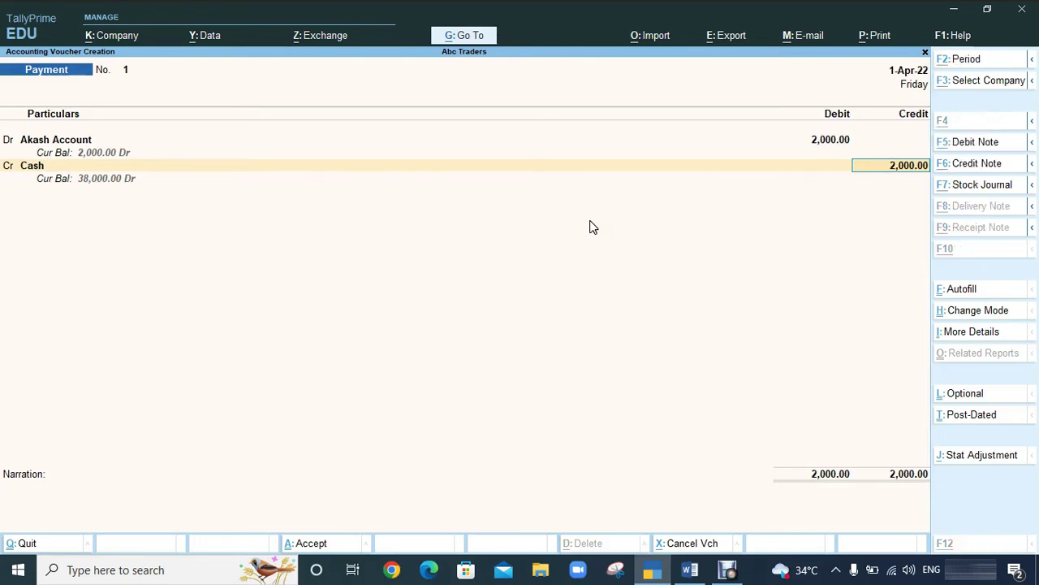
Check the loan date in the Word document and set the payment voucher's date to 1-5-2022
{"action": "key", "text": "alt+Tab"}
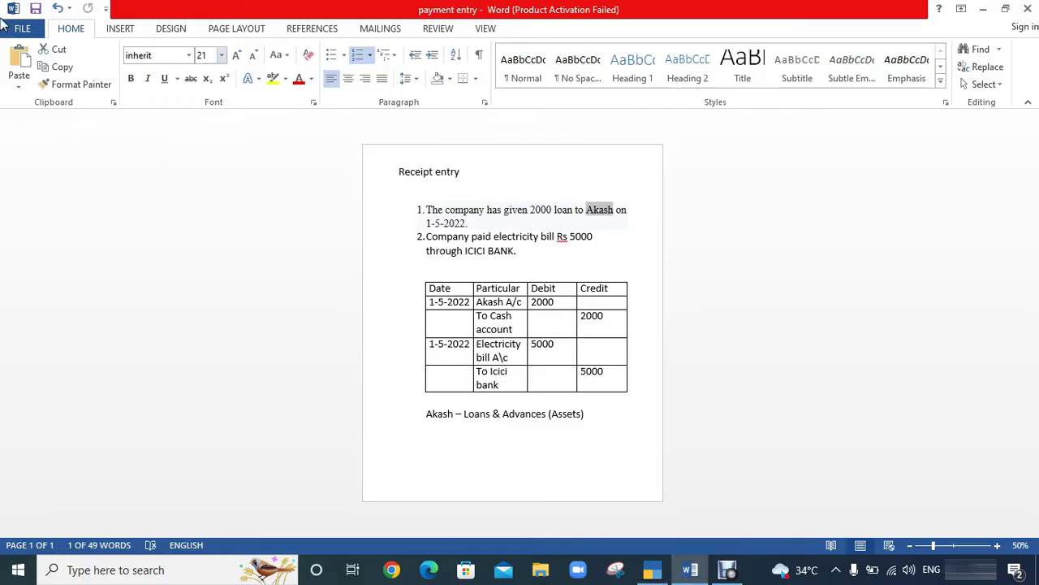
{"action": "left_click", "coordinate": [462, 223]}
{"action": "left_click_drag", "start_coordinate": [465, 224], "coordinate": [423, 230]}
{"action": "key", "text": "alt+Tab"}
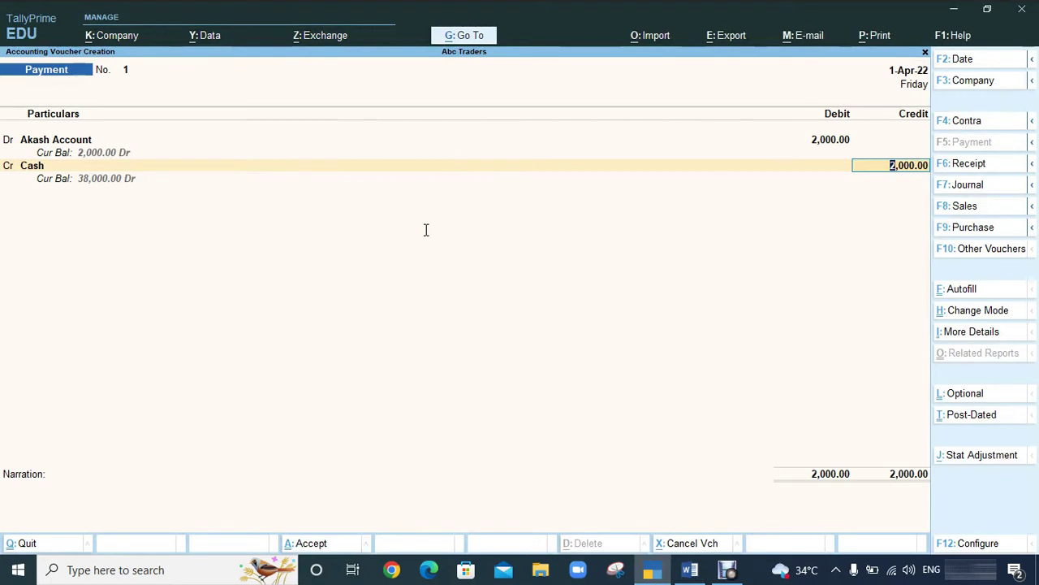
{"action": "left_click", "coordinate": [959, 65]}
{"action": "type", "text": "1-4"}
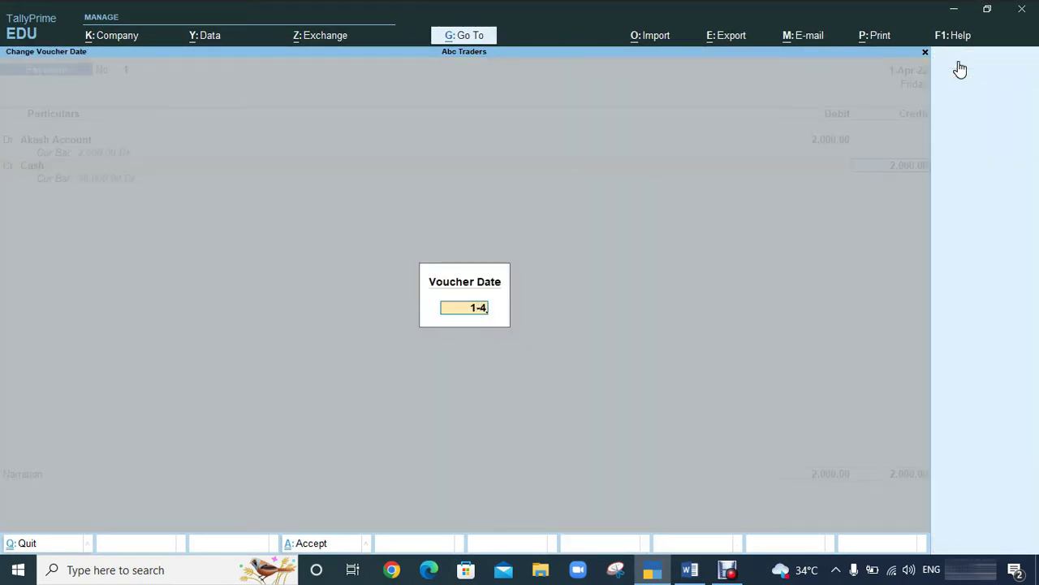
{"action": "key", "text": "BackSpace"}
{"action": "type", "text": "5-2022"}
{"action": "key", "text": "Return"}
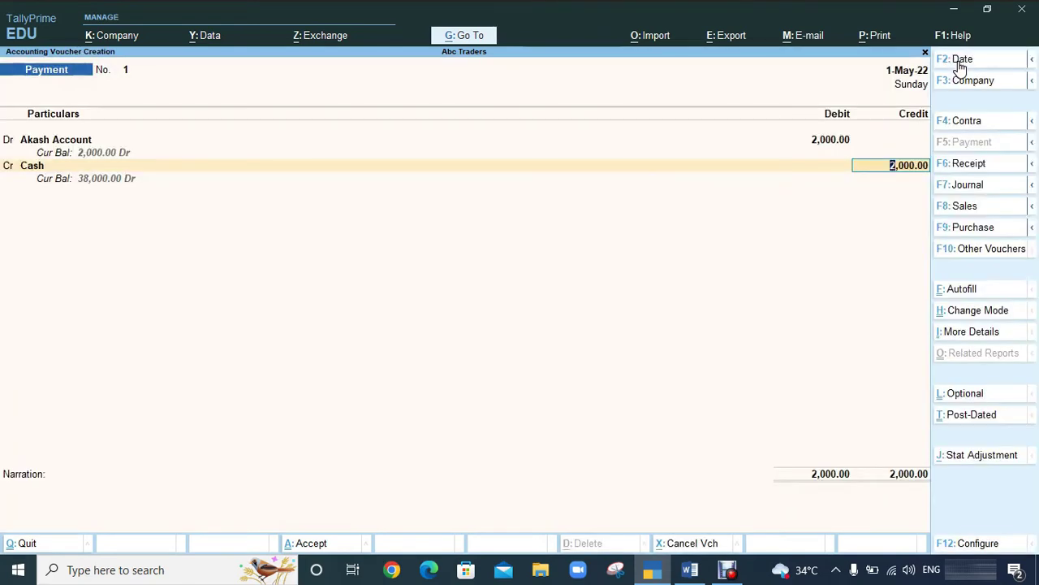
Enter the narration "being company given loan to" followed by the borrower's name, and save the payment voucher
{"action": "key", "text": "Return"}
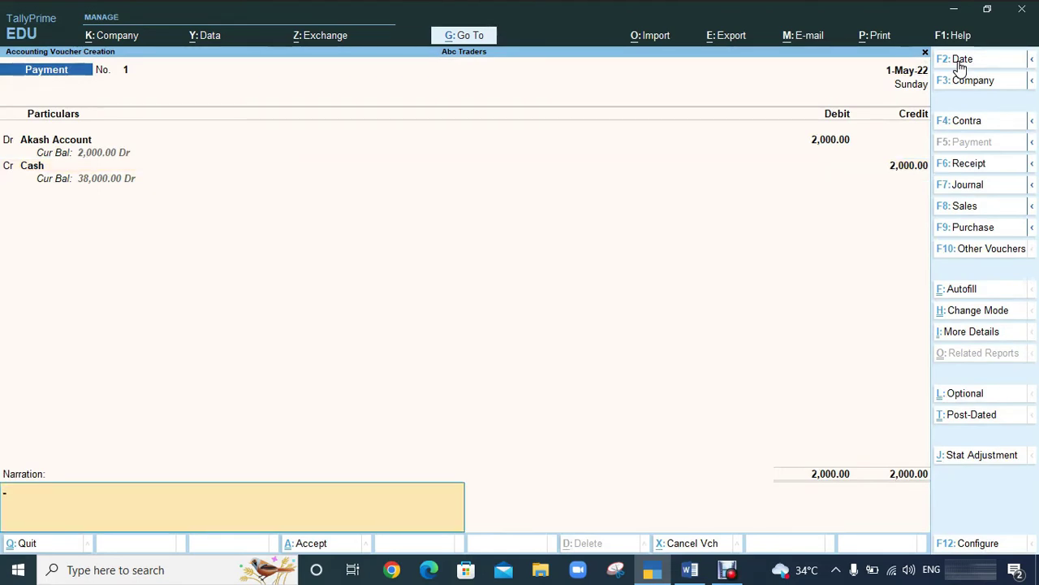
{"action": "type", "text": "bein"}
{"action": "type", "text": "company paid loan to"}
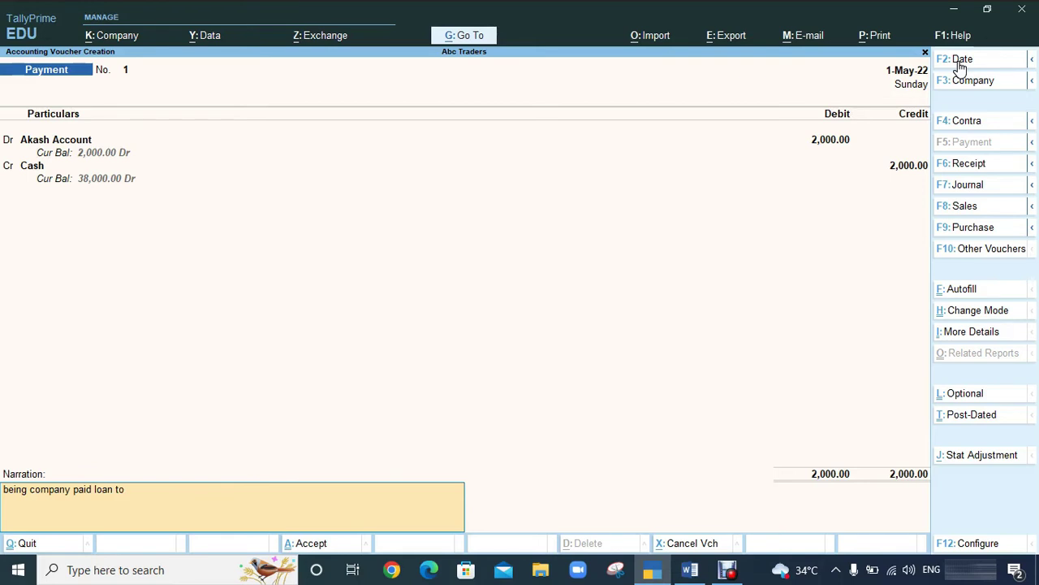
{"action": "key", "text": "BackSpace"}
{"action": "key", "text": "BackSpace"}
{"action": "key", "text": "BackSpace"}
{"action": "type", "text": "given loan to akash."}
{"action": "key", "text": "Return"}
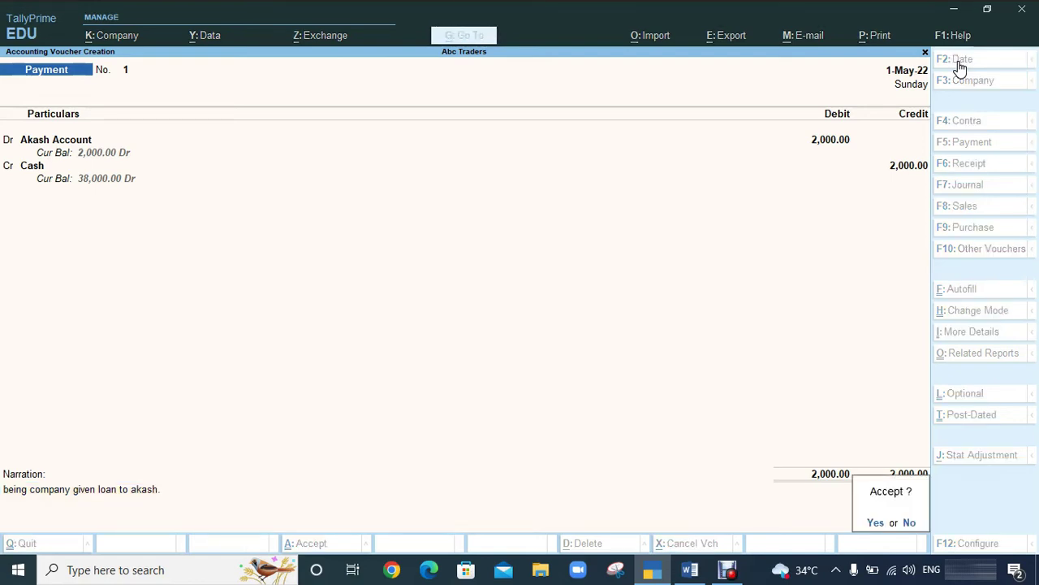
{"action": "key", "text": "Return"}
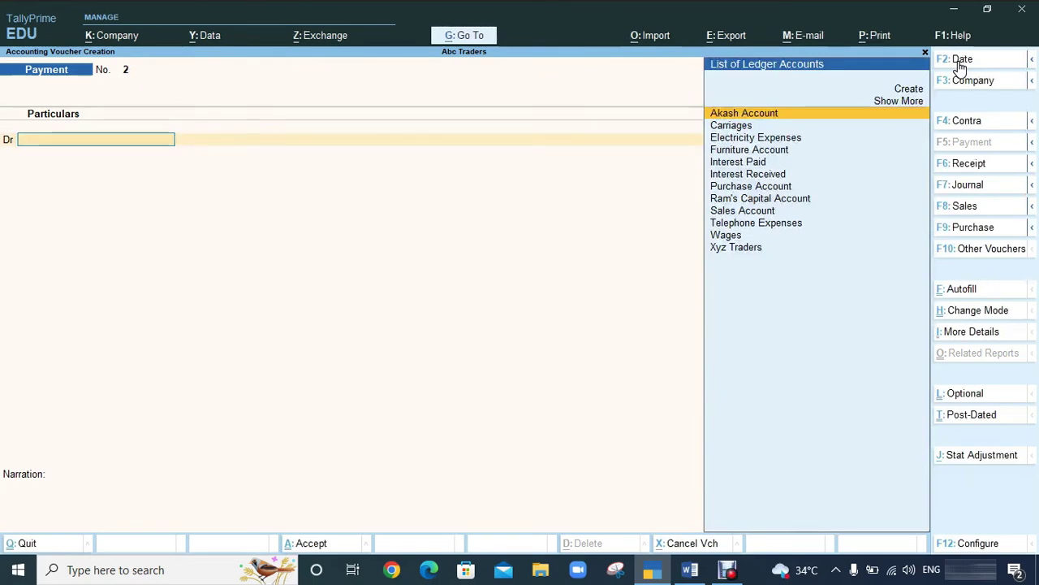
Switch to the Word document and examine the debit and credit accounts of the electricity bill entry
{"action": "key", "text": "alt+Tab"}
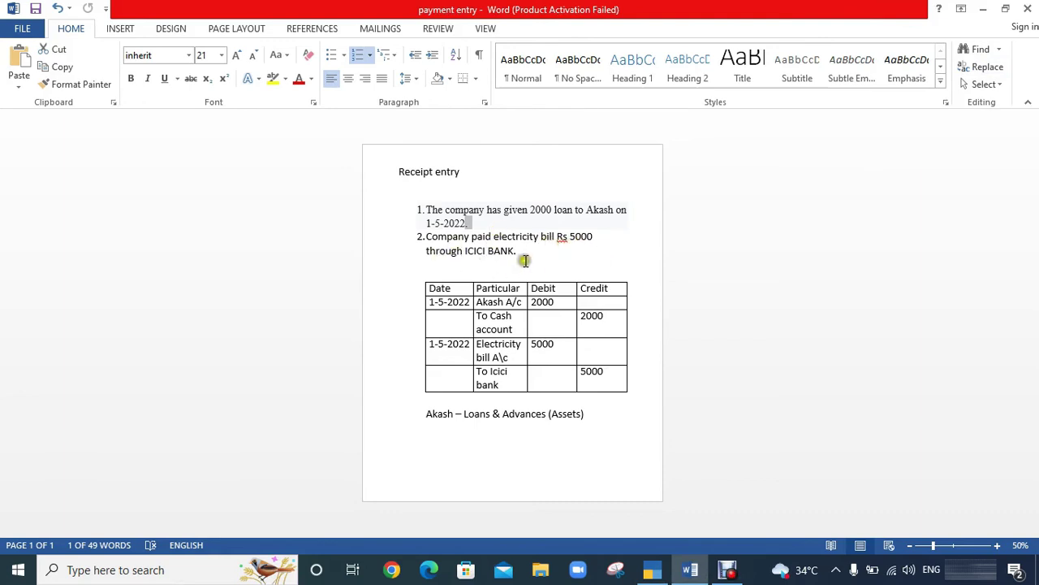
{"action": "left_click", "coordinate": [424, 344]}
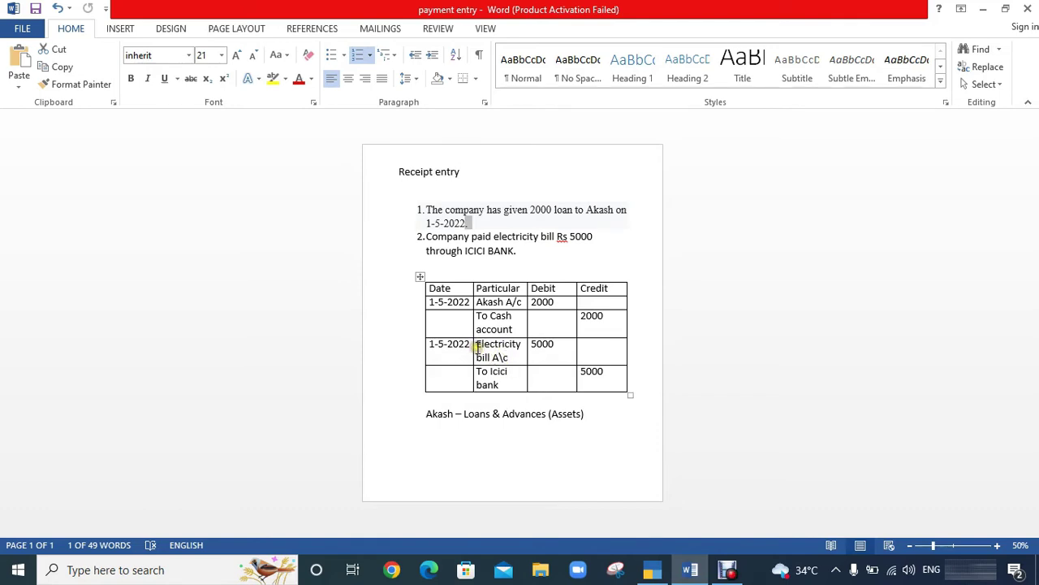
{"action": "left_click", "coordinate": [479, 345]}
{"action": "left_click_drag", "start_coordinate": [479, 345], "coordinate": [501, 358]}
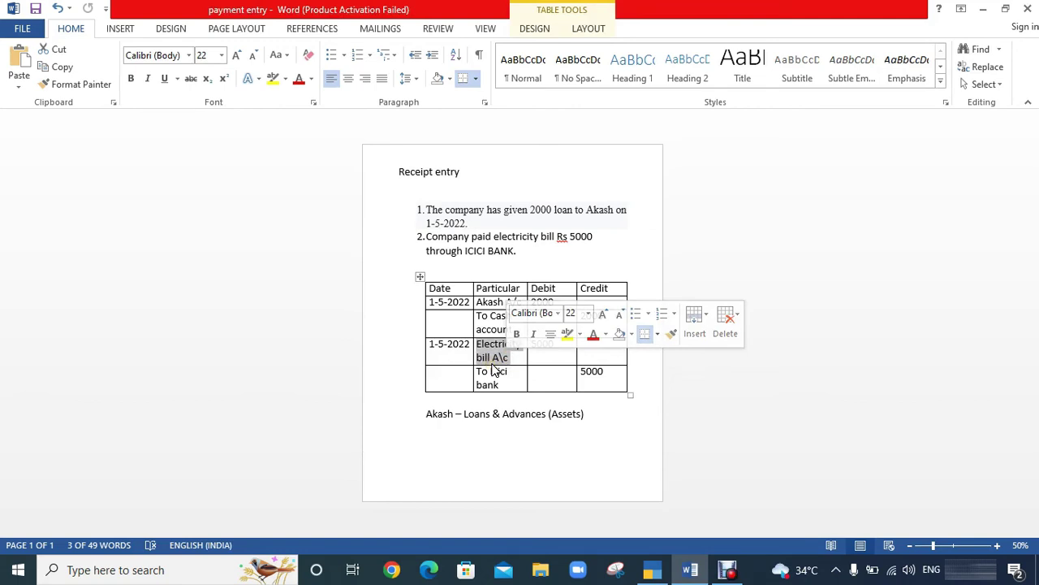
{"action": "left_click", "coordinate": [492, 378]}
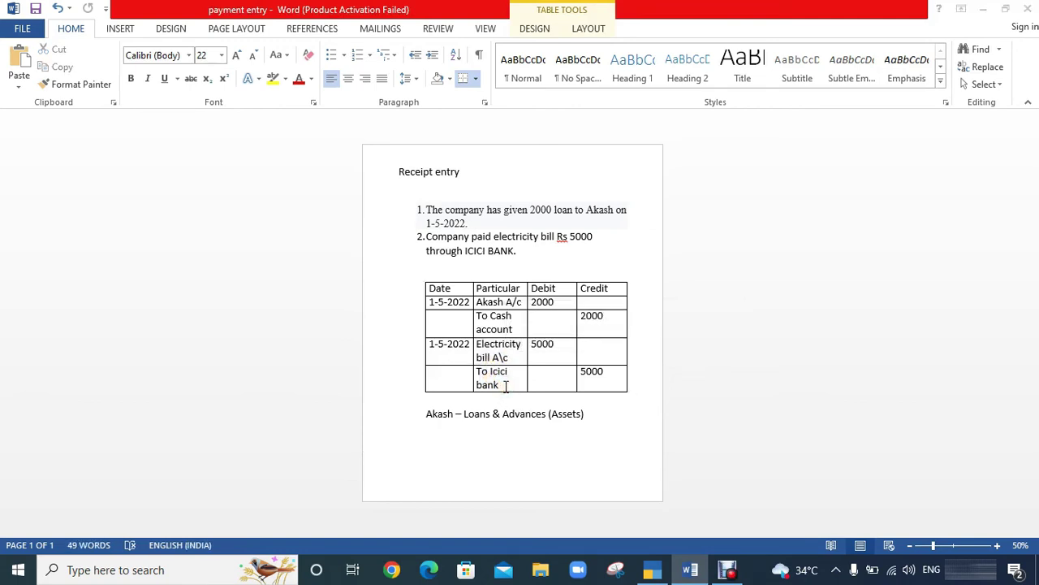
{"action": "key", "text": "alt+Tab"}
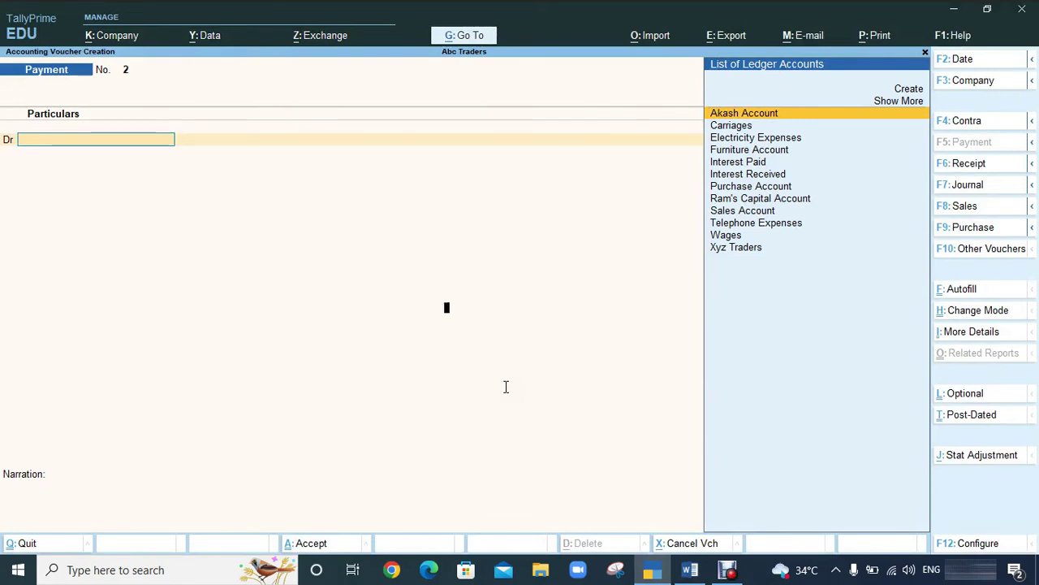
Set the date of the new payment voucher to 1-5-2022
{"action": "key", "text": "F2"}
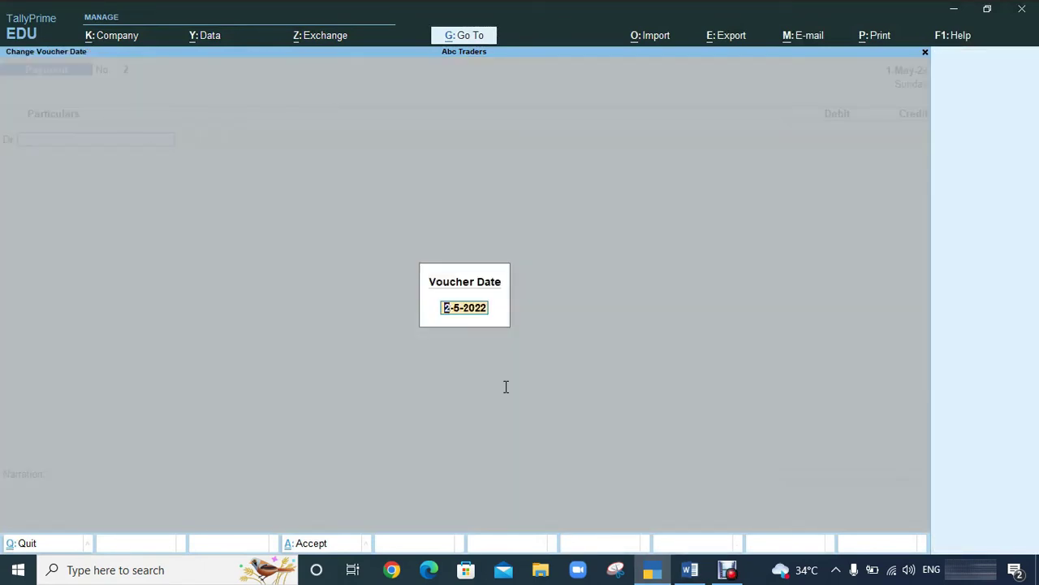
{"action": "key", "text": "Escape"}
{"action": "key", "text": "Escape"}
{"action": "key", "text": "F2"}
{"action": "type", "text": "1-5-2022"}
{"action": "key", "text": "Return"}
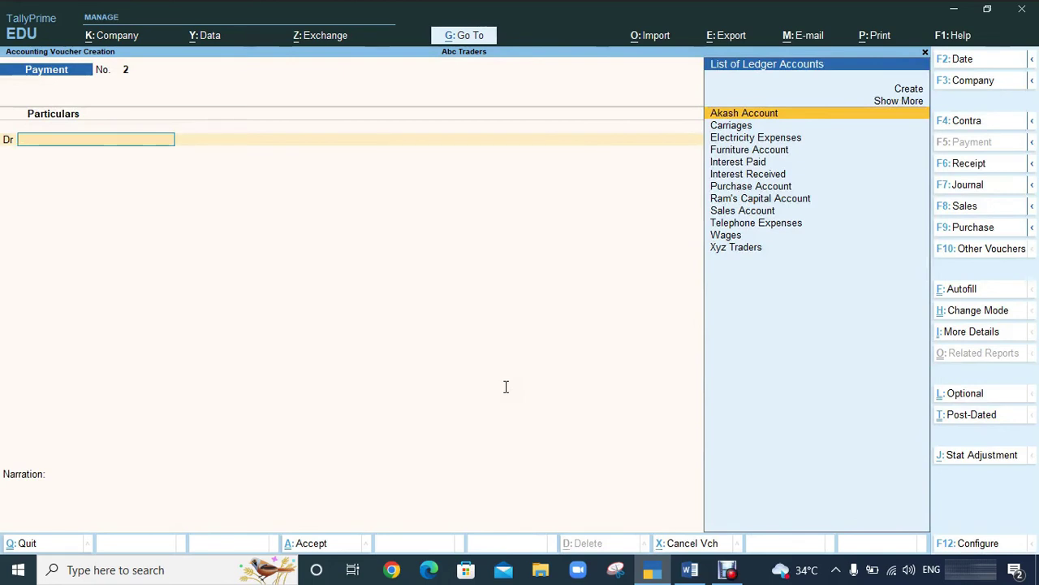
Debit the Electricity Expenses ledger with 5000 in the payment voucher
{"action": "key", "text": "Down"}
{"action": "key", "text": "Down"}
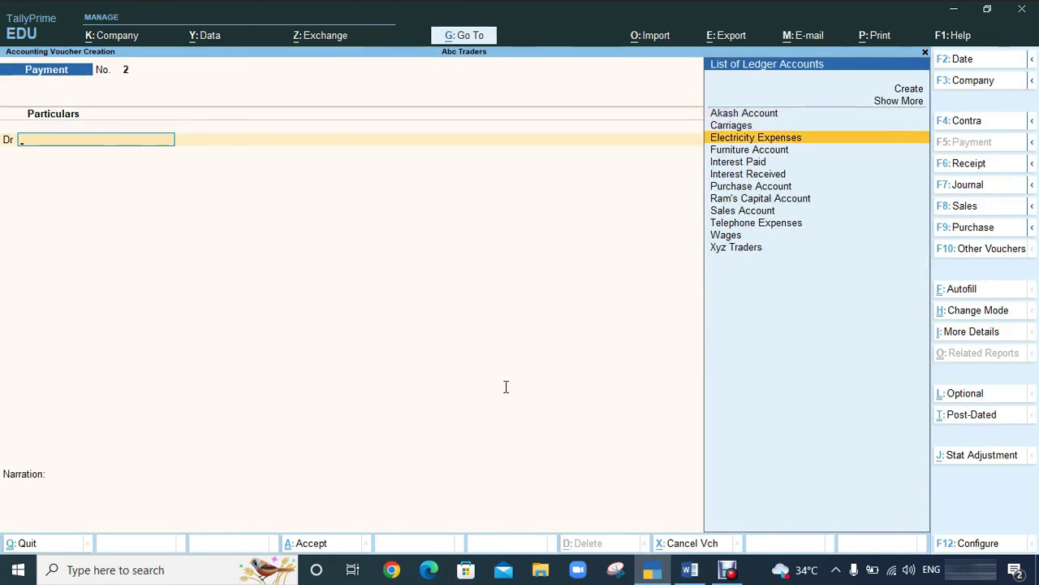
{"action": "key", "text": "Return"}
{"action": "type", "text": "5"}
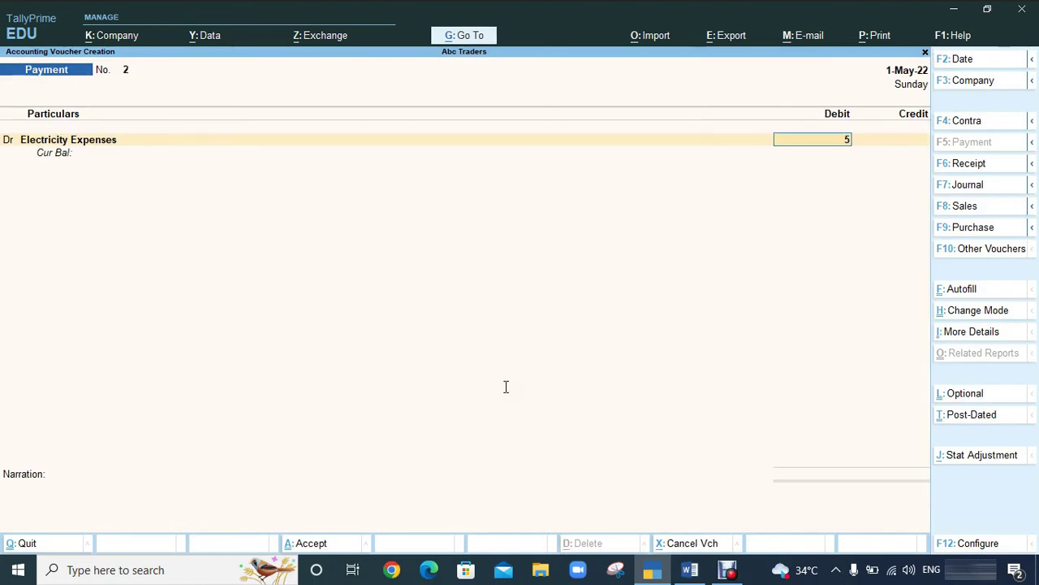
{"action": "type", "text": "000"}
{"action": "key", "text": "Return"}
{"action": "key", "text": "Return"}
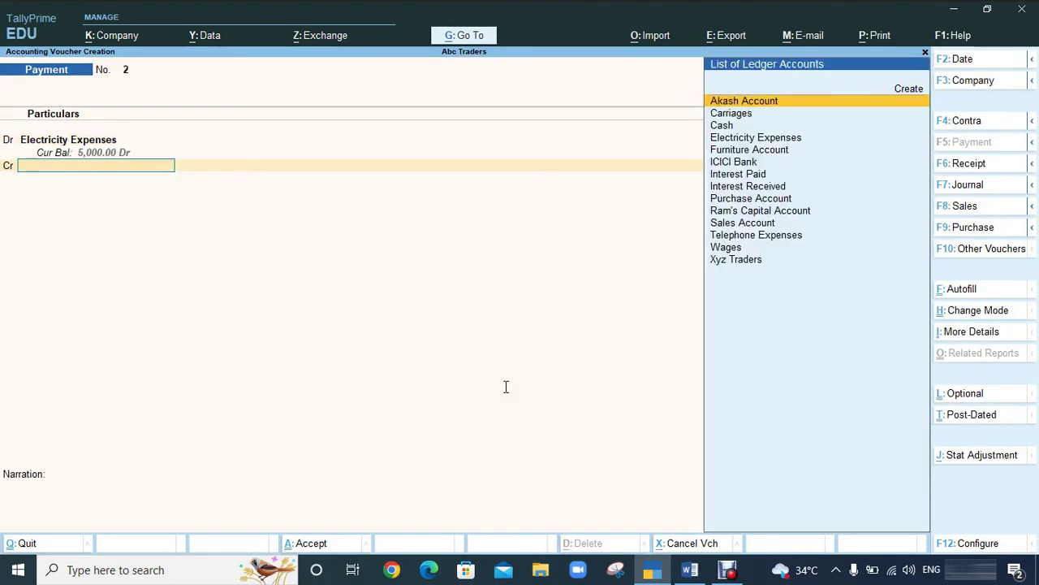
Credit the ICICI Bank ledger with the matching amount of 5,000.00
{"action": "type", "text": "i"}
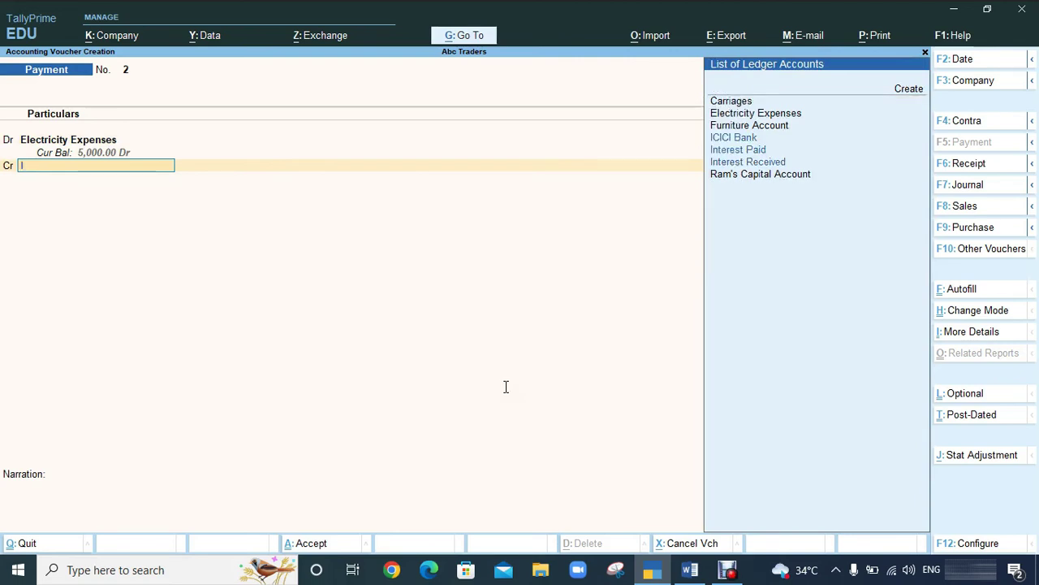
{"action": "type", "text": "c"}
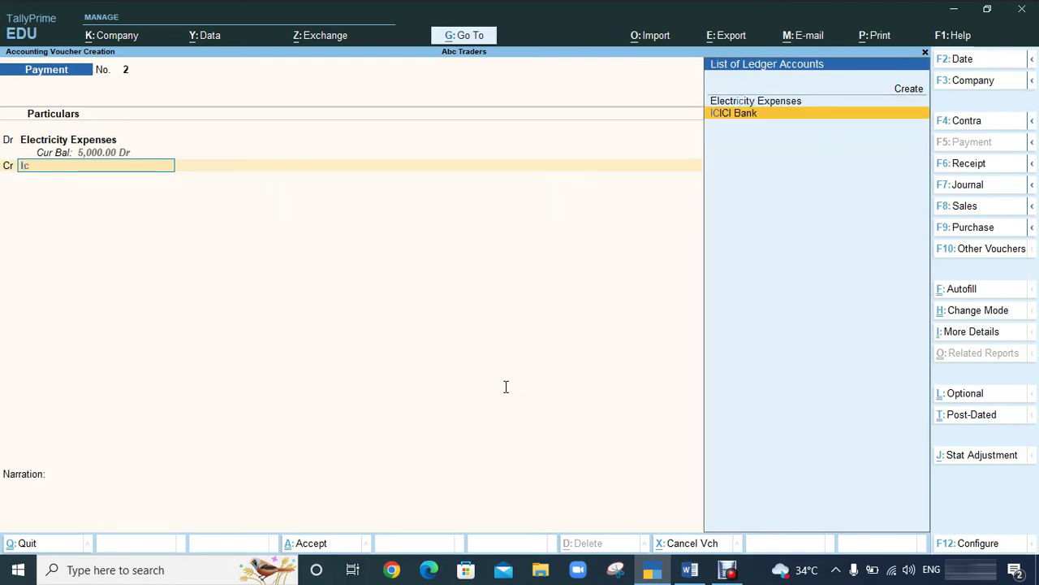
{"action": "key", "text": "Return"}
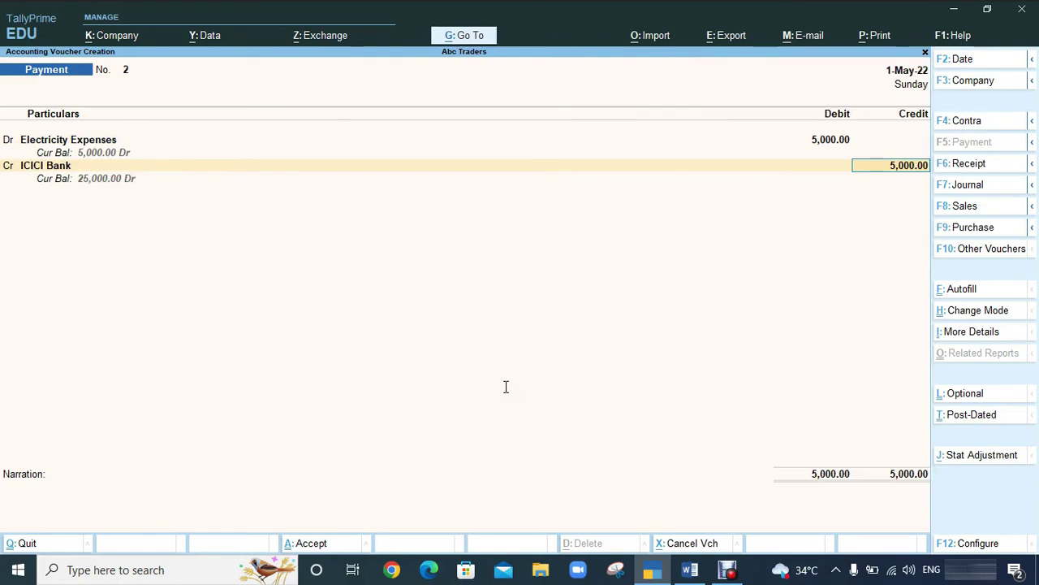
{"action": "key", "text": "Return"}
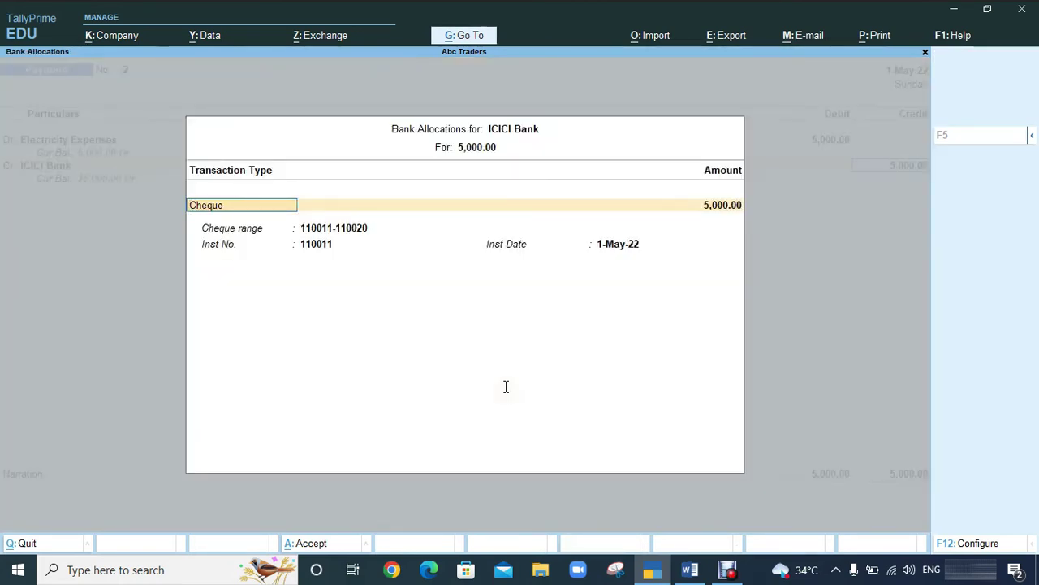
Allocate the 5,000.00 bank payment as a cheque dated 1-May-22, keeping the proposed instrument number
{"action": "key", "text": "Return"}
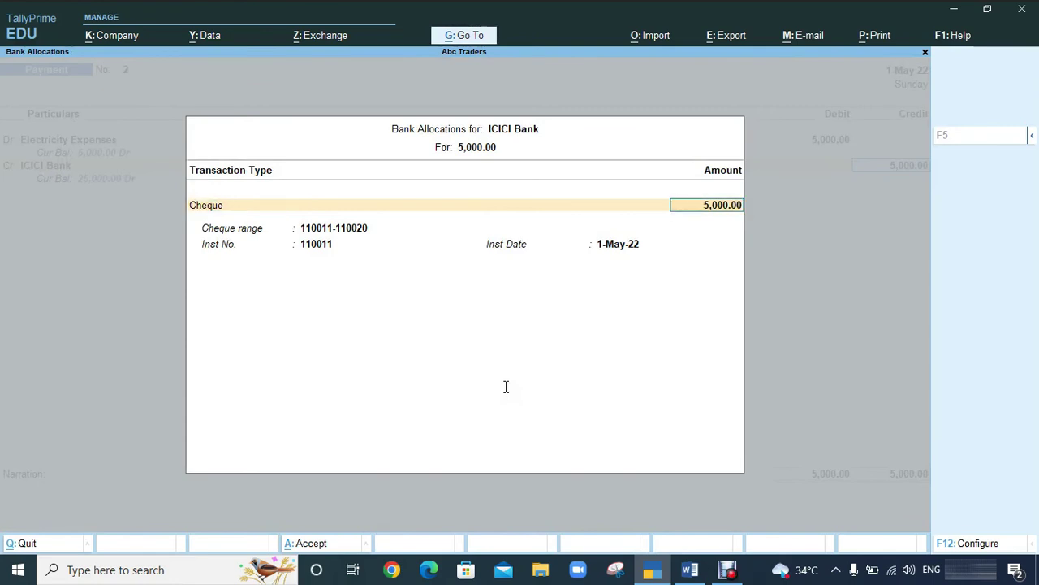
{"action": "key", "text": "Return"}
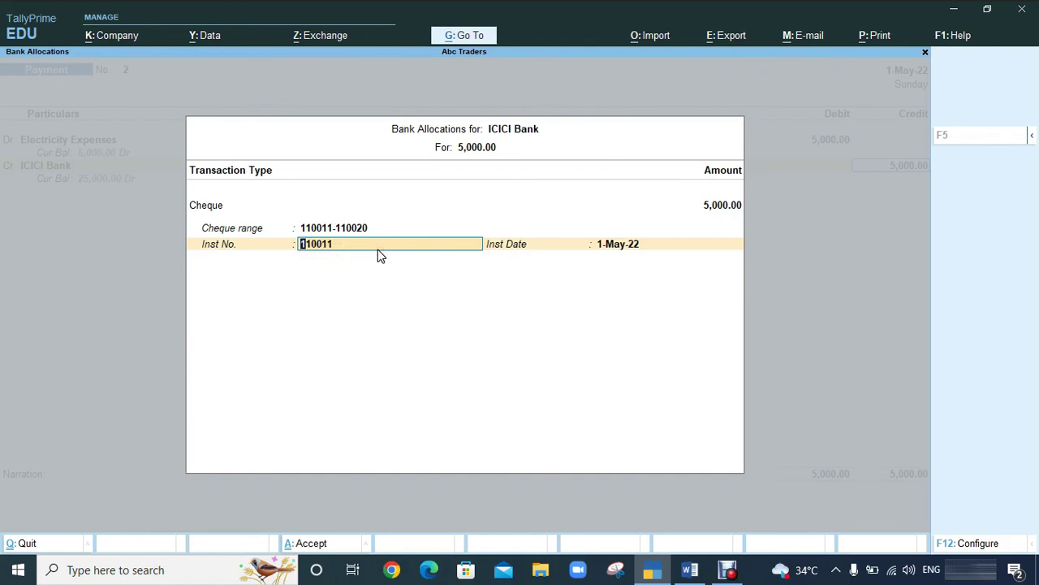
{"action": "key", "text": "Return"}
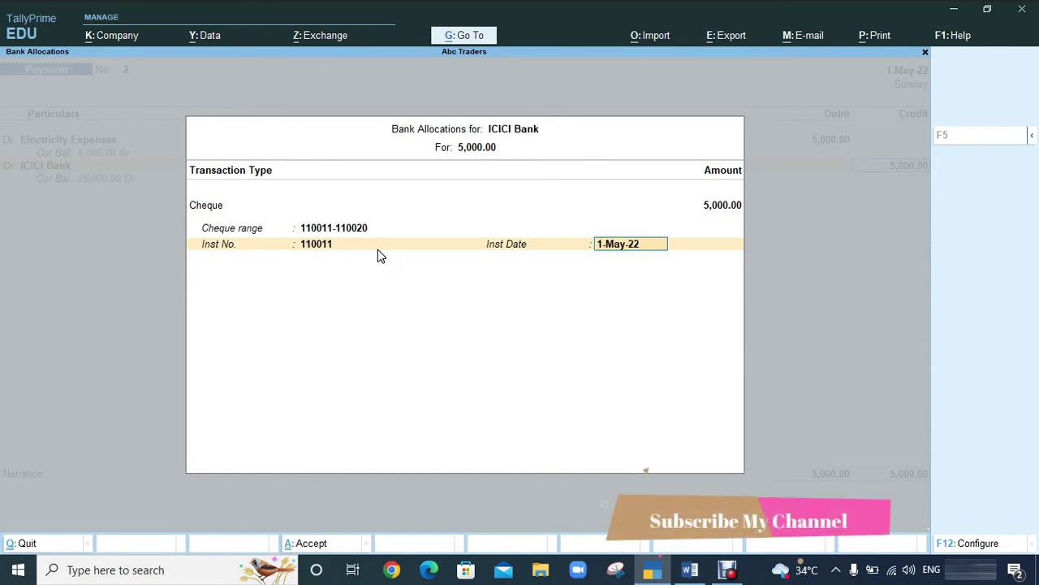
{"action": "key", "text": "Return"}
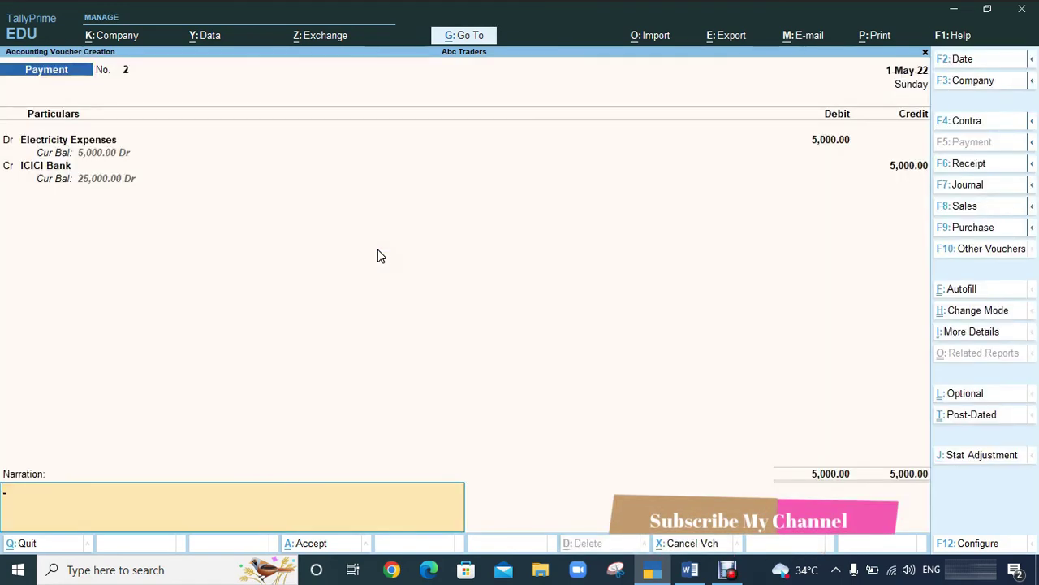
Enter the narration "Being Compant paid electricity bill.", save the payment voucher and return to the Gateway of Tally
{"action": "type", "text": "Being Co"}
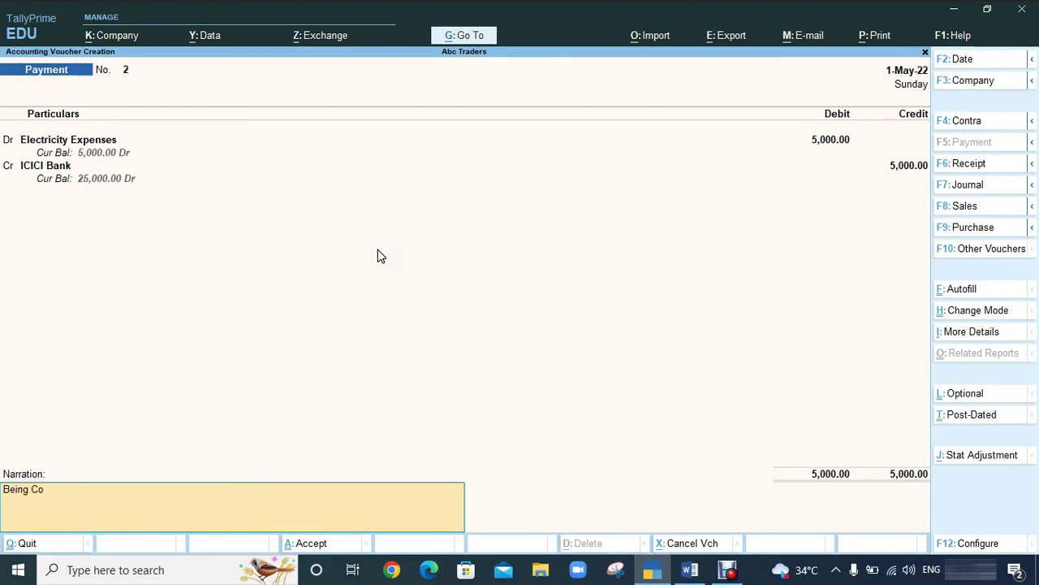
{"action": "type", "text": "mpant paid electricity bill"}
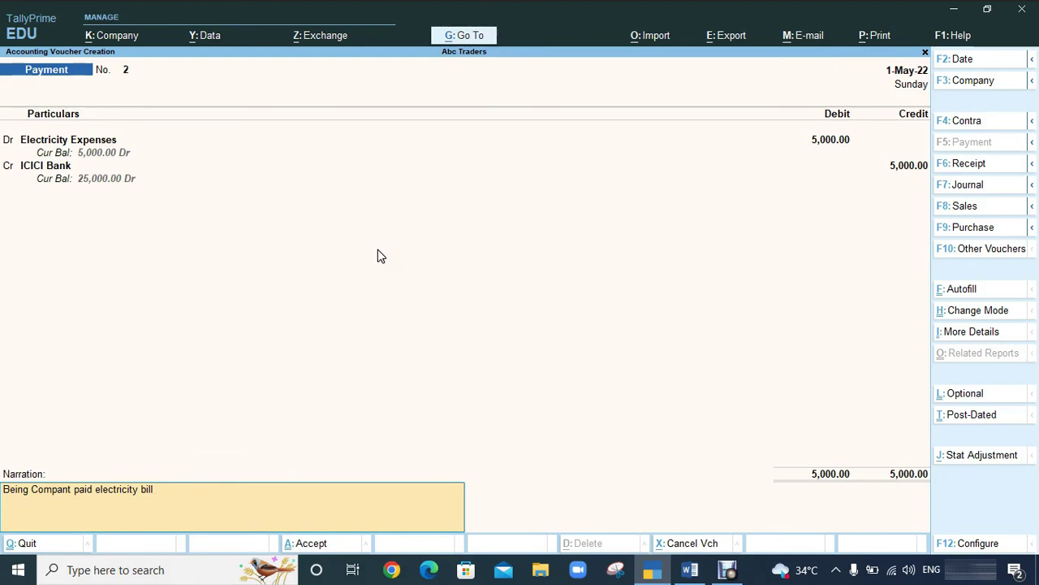
{"action": "key", "text": "Return"}
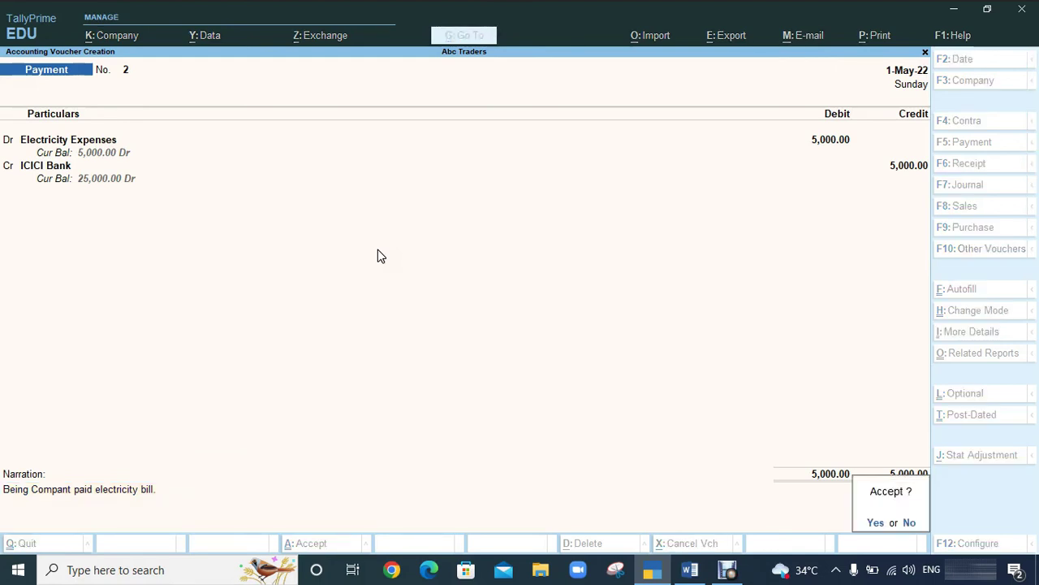
{"action": "key", "text": "Return"}
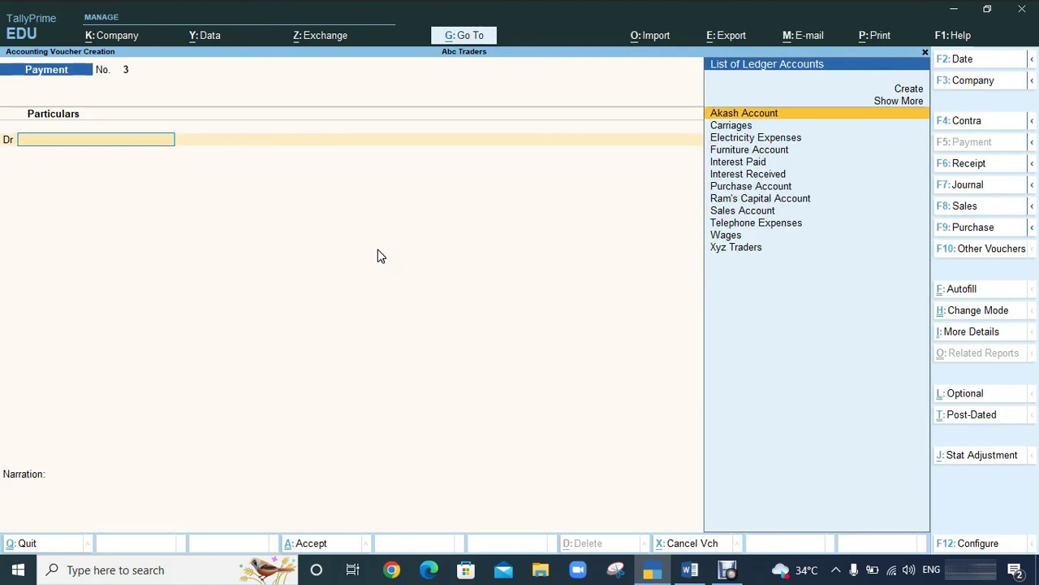
{"action": "key", "text": "Escape"}
{"action": "key", "text": "Return"}
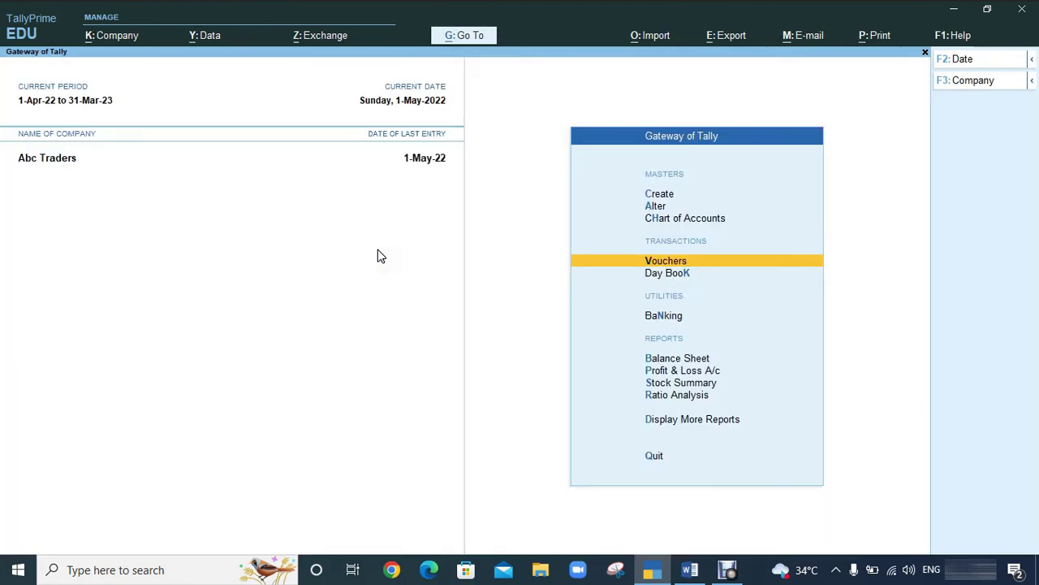